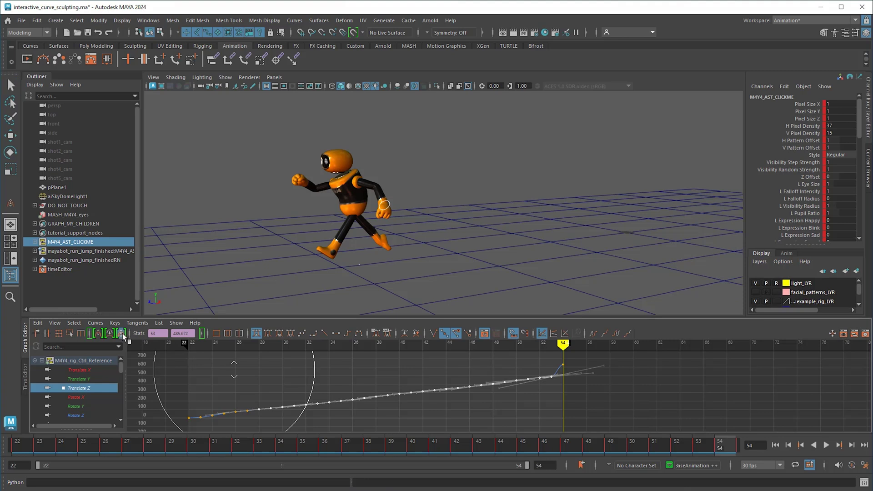
- Reshape the Character1_Hips Rotate Y curve with the Smear and Grab brushes, raising its peak
{"action": "double_click", "coordinate": [122, 334]}
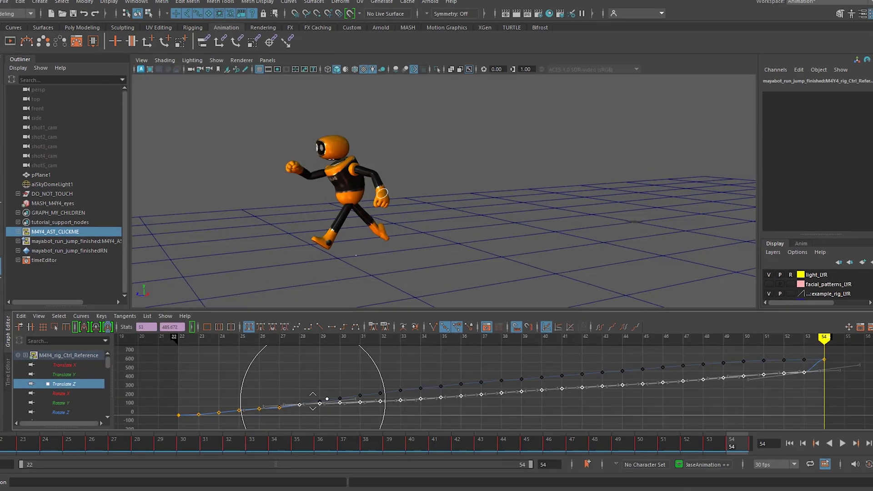
{"action": "left_click_drag", "start_coordinate": [313, 401], "coordinate": [741, 359]}
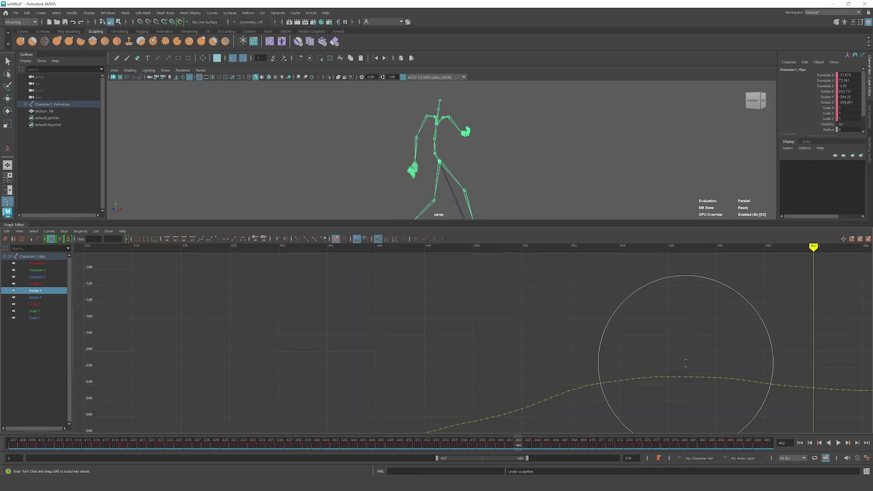
{"action": "left_click_drag", "start_coordinate": [667, 342], "coordinate": [615, 366]}
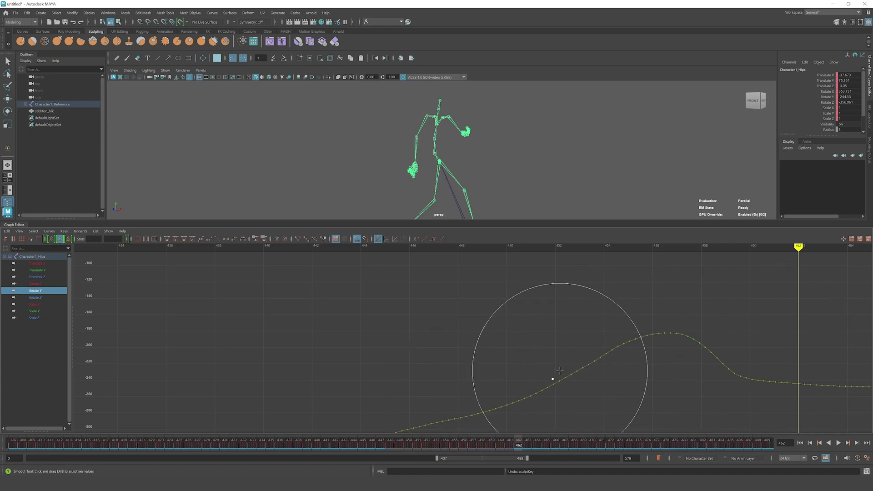
{"action": "middle_click_drag", "start_coordinate": [560, 371], "coordinate": [360, 339], "text": "alt"}
{"action": "middle_click_drag", "start_coordinate": [684, 339], "coordinate": [555, 312], "text": "alt"}
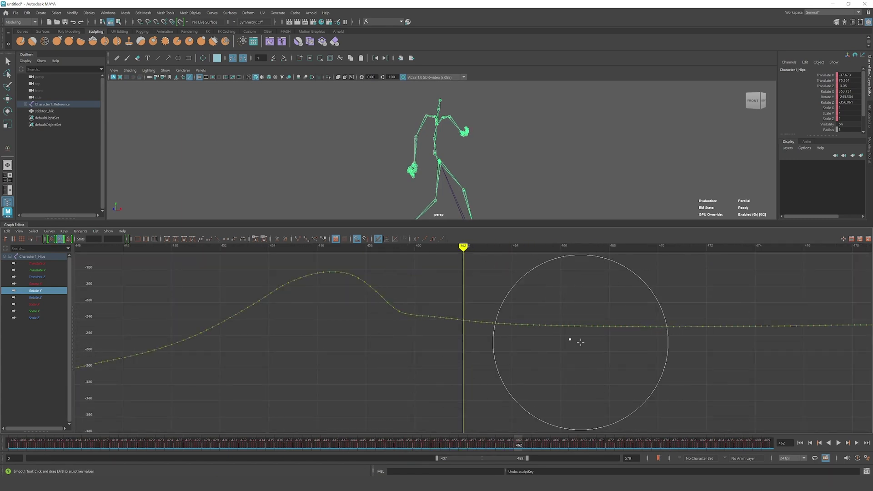
- Smooth the Rotate Y curve's keys flatter, then smear a small bump back in
{"action": "left_click_drag", "start_coordinate": [581, 342], "coordinate": [513, 347]}
{"action": "mouse_move", "coordinate": [513, 347]}
{"action": "middle_mouse_down", "text": "alt"}
{"action": "mouse_move", "coordinate": [321, 341]}
{"action": "mouse_move", "coordinate": [649, 321]}
{"action": "middle_mouse_up", "text": "alt"}
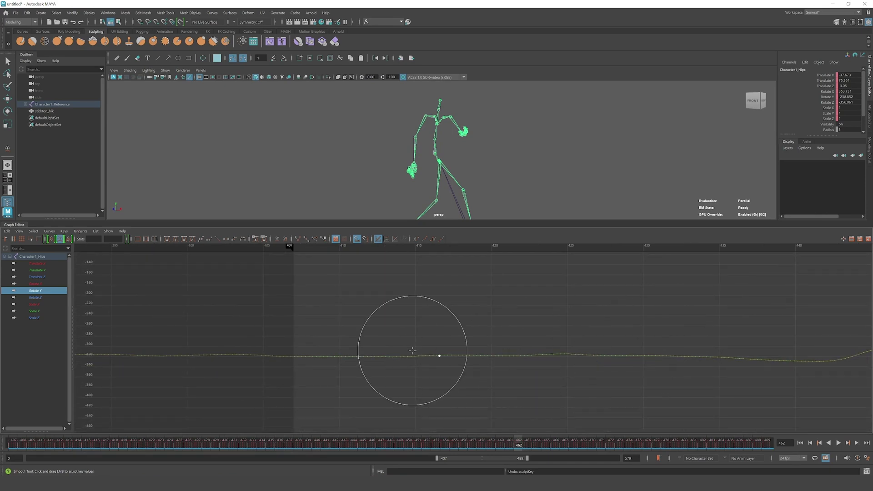
{"action": "left_click", "coordinate": [68, 239]}
{"action": "left_click_drag", "start_coordinate": [610, 362], "coordinate": [556, 356]}
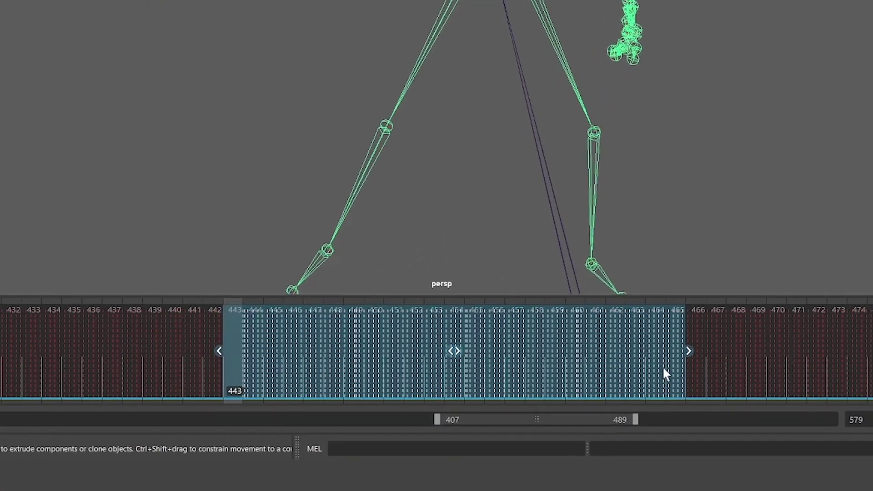
- Select frames 445–467 on the Time Slider and shift the range to 434–456
{"action": "key", "text": "ctrl+z"}
{"action": "left_click_drag", "start_coordinate": [314, 394], "coordinate": [645, 405], "text": "shift"}
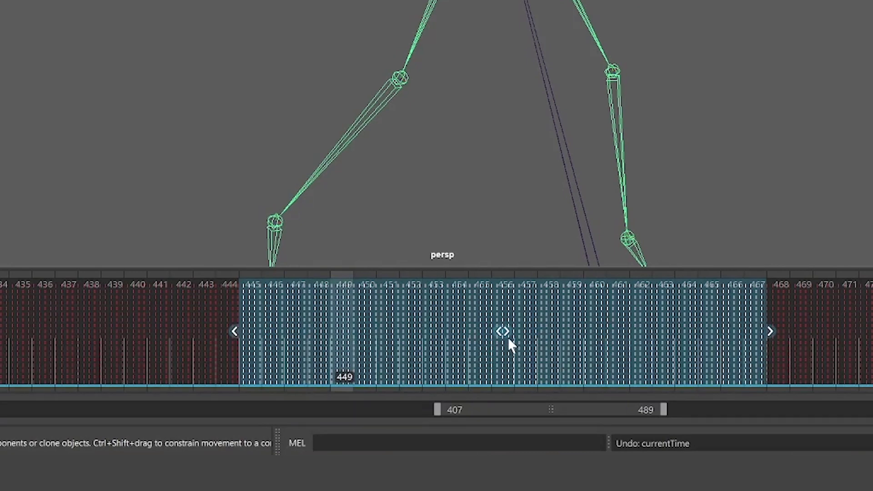
{"action": "left_click_drag", "start_coordinate": [508, 337], "coordinate": [255, 339]}
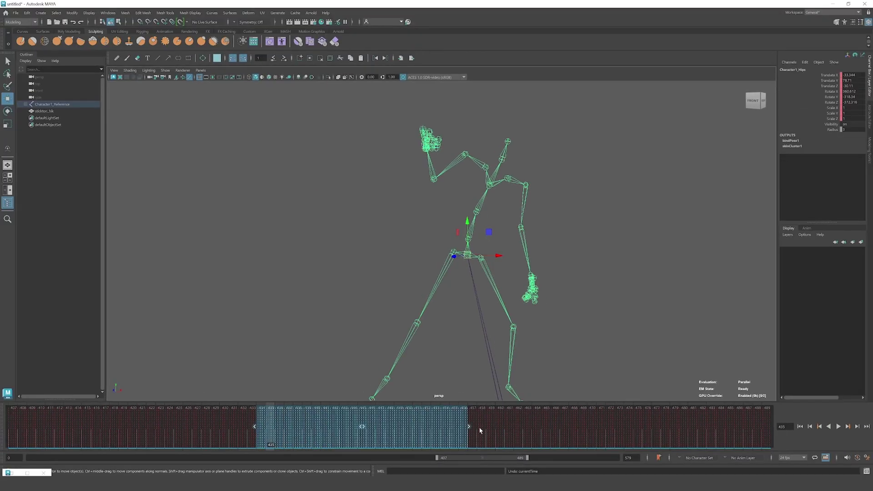
- Clear the keys in frames 434–456, then show the Playback Speed choices at frame 452
{"action": "right_click", "coordinate": [480, 431]}
{"action": "left_click", "coordinate": [496, 328]}
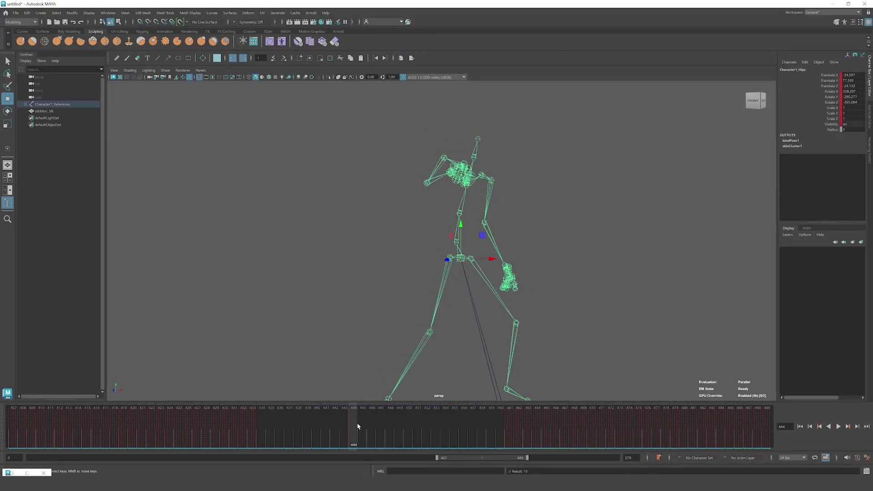
{"action": "left_click_drag", "start_coordinate": [357, 426], "coordinate": [427, 428]}
{"action": "right_click", "coordinate": [427, 431]}
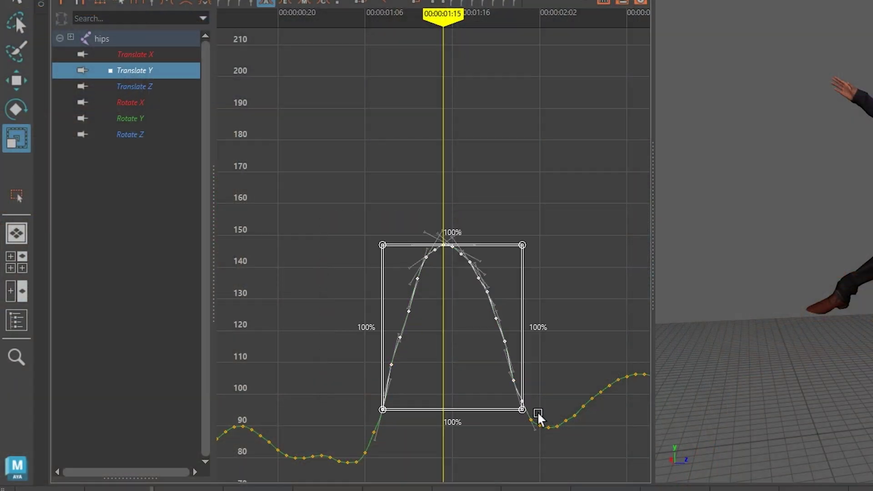
- Scale the hips' Translate Y jump peak up to 189% and scrub to preview it
{"action": "left_click_drag", "start_coordinate": [493, 246], "coordinate": [487, 90]}
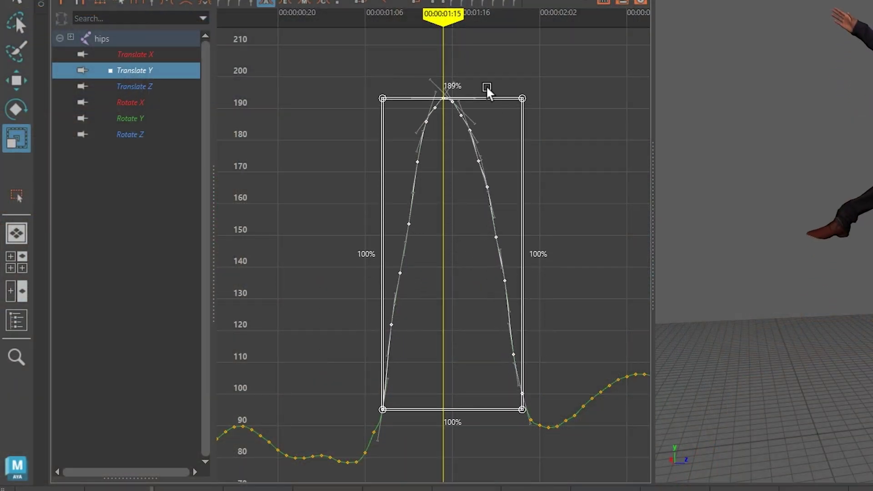
{"action": "left_click_drag", "start_coordinate": [444, 16], "coordinate": [489, 38]}
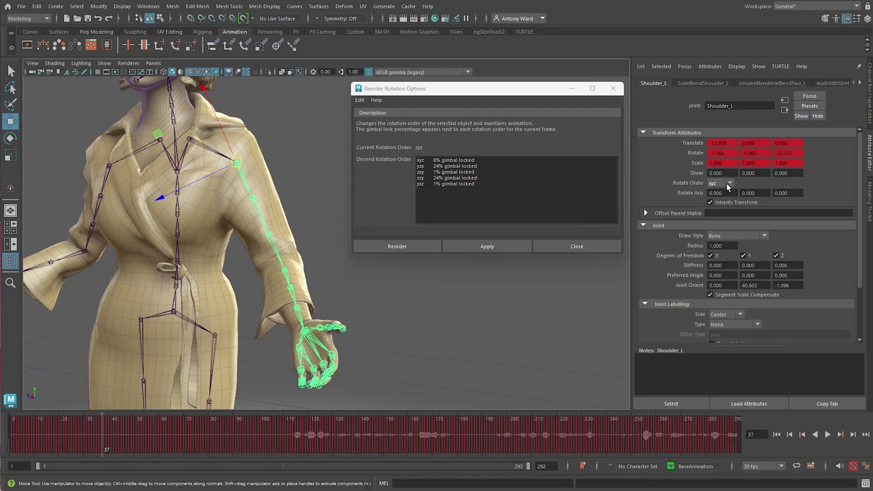
- Compare Shoulder_L's rotation orders and apply the 1% gimbal-locked yxz order, preserving its animation
{"action": "left_click", "coordinate": [720, 183]}
{"action": "left_click", "coordinate": [719, 197]}
{"action": "left_click", "coordinate": [714, 229]}
{"action": "left_click", "coordinate": [712, 211]}
{"action": "left_click", "coordinate": [720, 183]}
{"action": "left_click", "coordinate": [712, 220]}
{"action": "left_click", "coordinate": [720, 183]}
{"action": "left_click", "coordinate": [712, 238]}
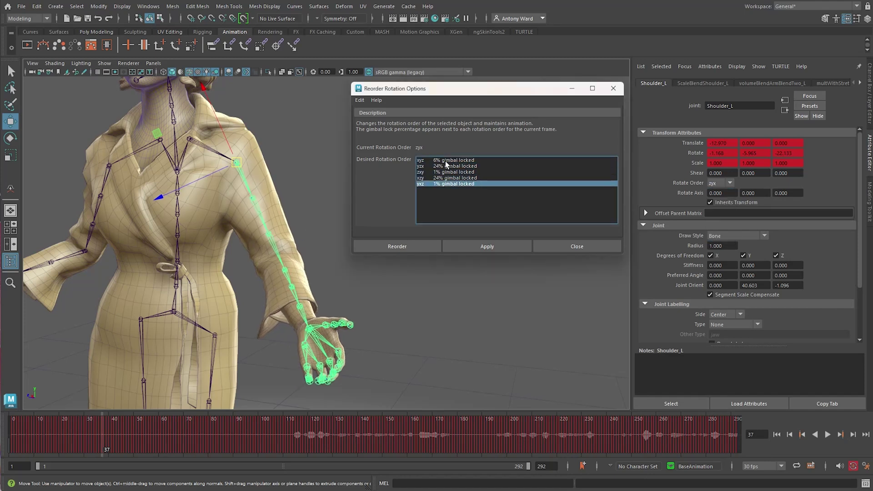
{"action": "left_click", "coordinate": [486, 246]}
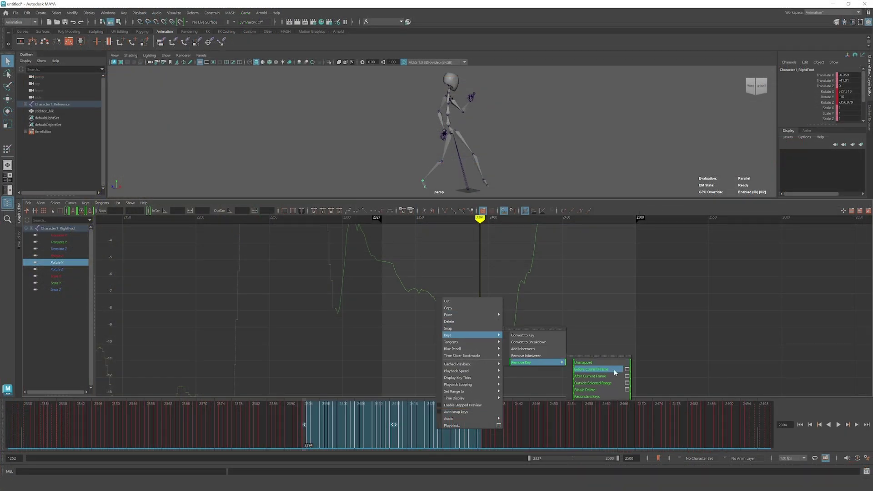
- Ripple Delete the right foot's keys in the selected Time Slider range
{"action": "left_click", "coordinate": [610, 391]}
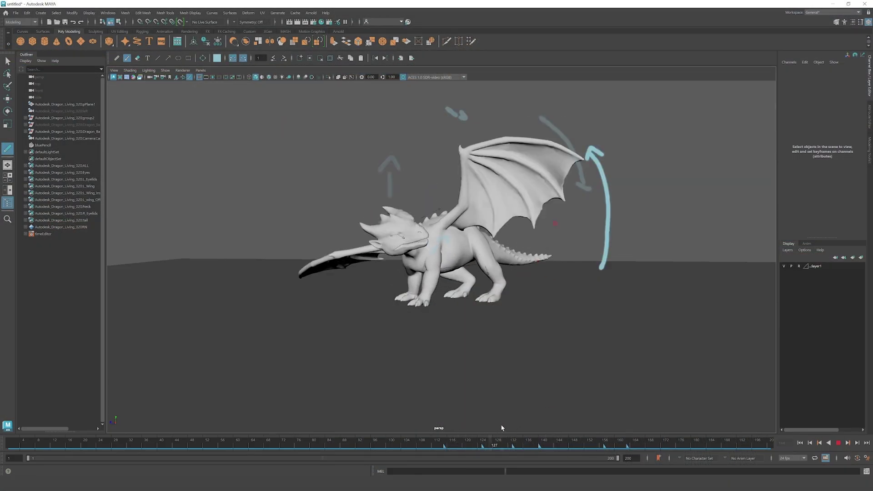
- Stop the dragon playback and step back to about frame 161 to review the Blue Pencil arrows
{"action": "key", "text": "Escape"}
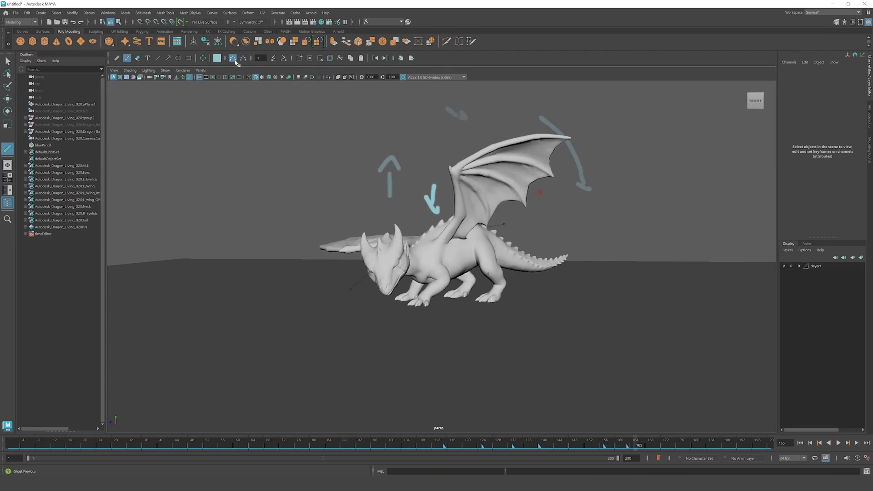
{"action": "mouse_move", "coordinate": [640, 448]}
{"action": "left_mouse_down"}
{"action": "mouse_move", "coordinate": [654, 445]}
{"action": "mouse_move", "coordinate": [622, 441]}
{"action": "left_mouse_up"}
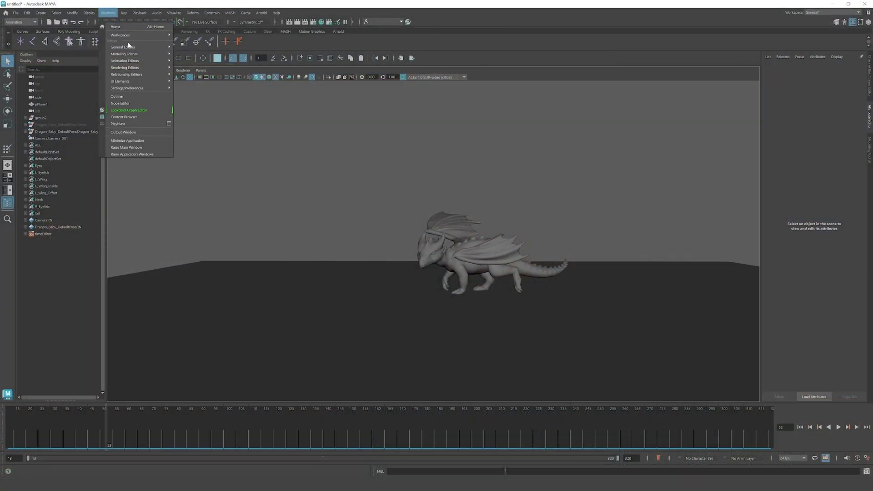
- Open the Evaluation Toolkit and expand its Heads Up Display, Custom Evaluators and 06) GPU Override sections
{"action": "mouse_move", "coordinate": [129, 47]}
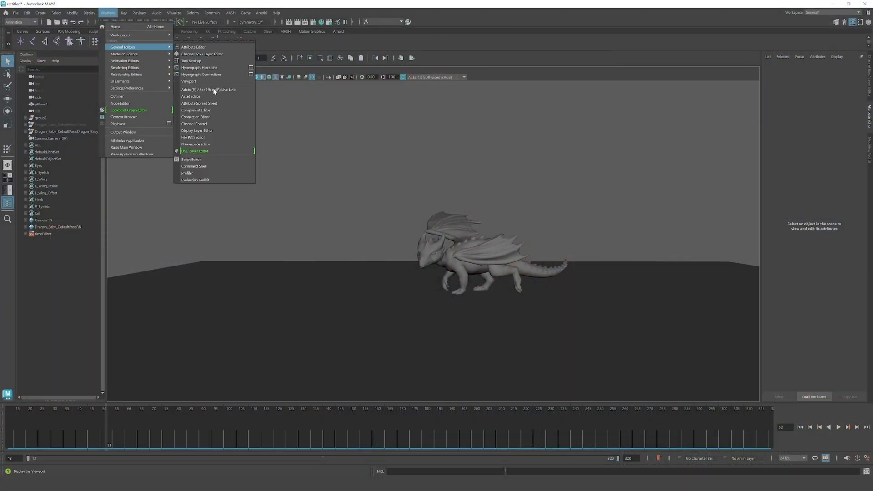
{"action": "left_click", "coordinate": [213, 181]}
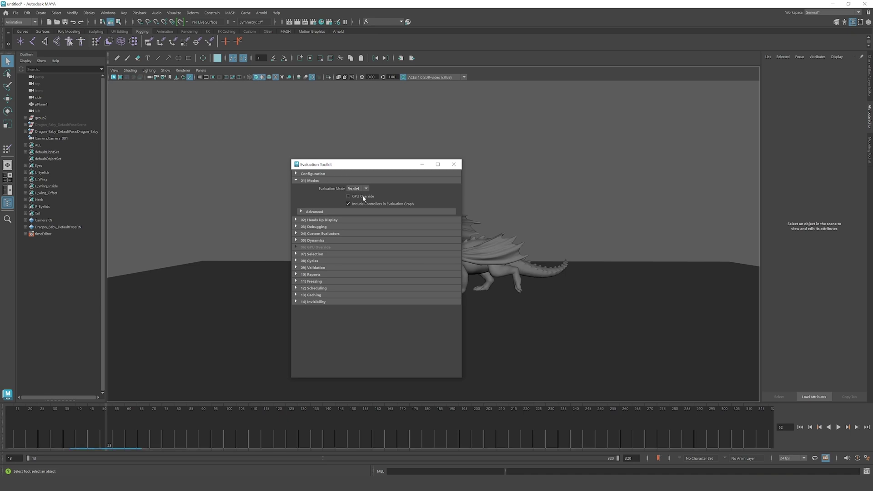
{"action": "left_click", "coordinate": [329, 221]}
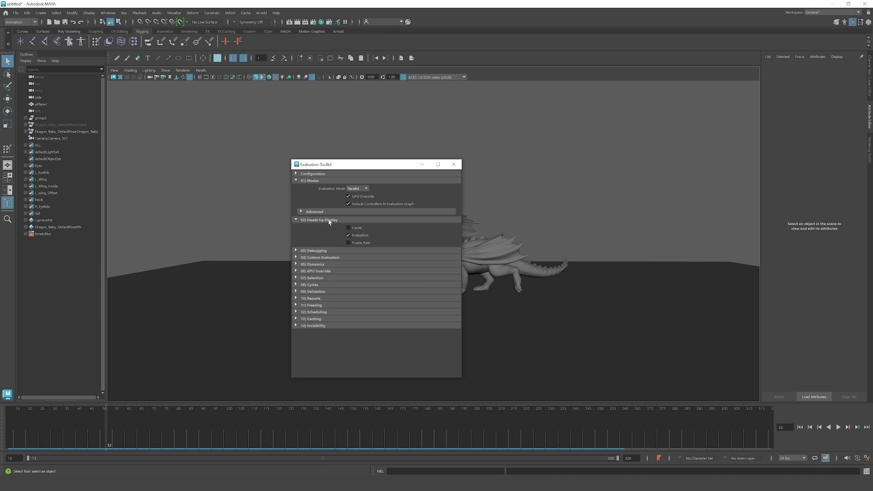
{"action": "left_click", "coordinate": [339, 258]}
{"action": "scroll", "coordinate": [331, 280], "scroll_direction": "down", "scroll_amount": 2}
{"action": "left_click", "coordinate": [328, 325]}
{"action": "scroll", "coordinate": [326, 321], "scroll_direction": "down", "scroll_amount": 5}
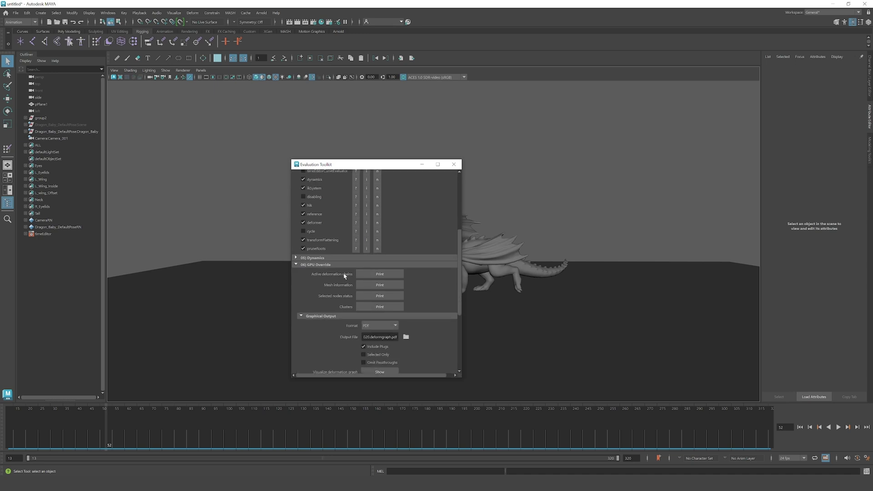
{"action": "scroll", "coordinate": [389, 270], "scroll_direction": "down", "scroll_amount": 1}
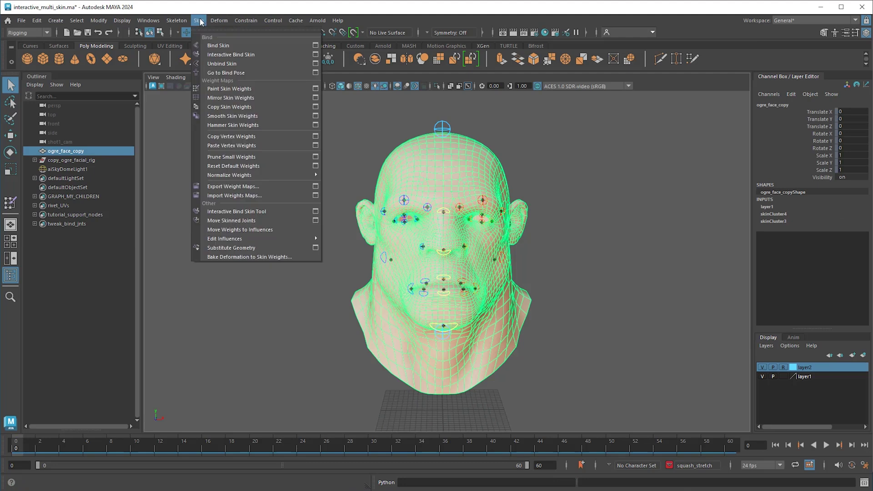
- Paint skin weights on the ogre head, compare skinCluster3 and skinCluster4, and select A10_copy_jaw_cn_001_jnt
{"action": "left_click", "coordinate": [233, 91]}
{"action": "left_click", "coordinate": [208, 128]}
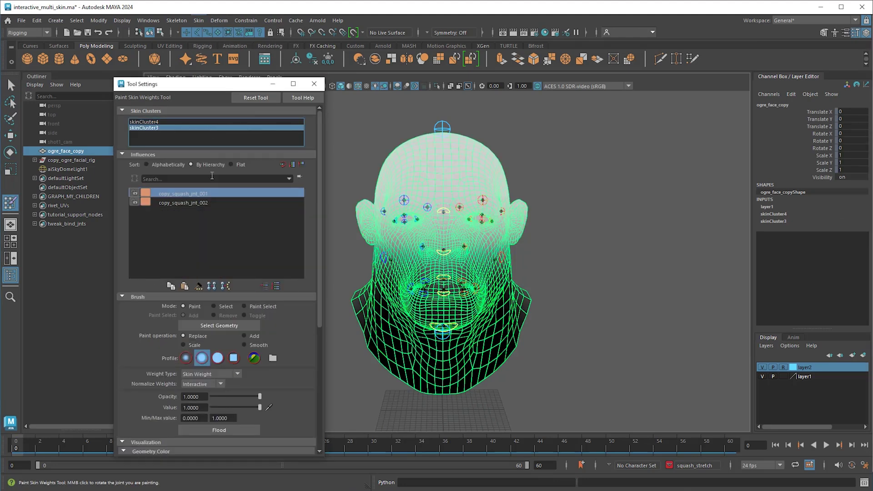
{"action": "left_click", "coordinate": [209, 202]}
{"action": "left_click", "coordinate": [180, 122]}
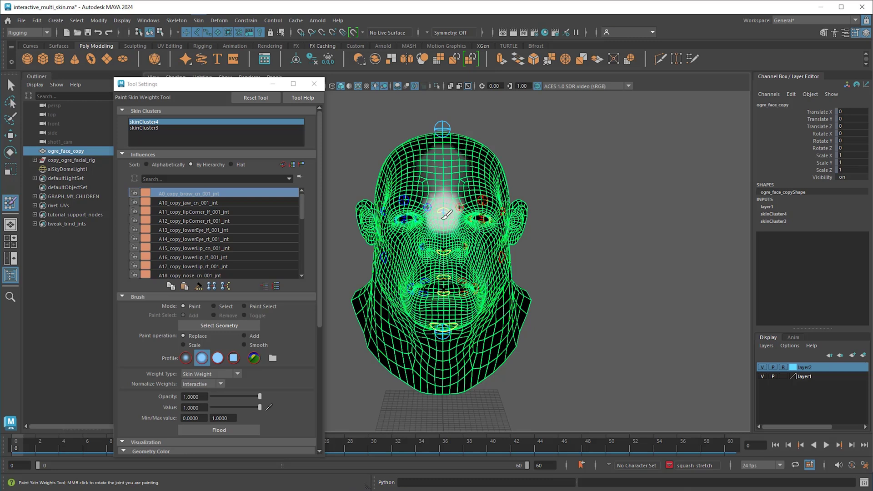
{"action": "left_click", "coordinate": [241, 202]}
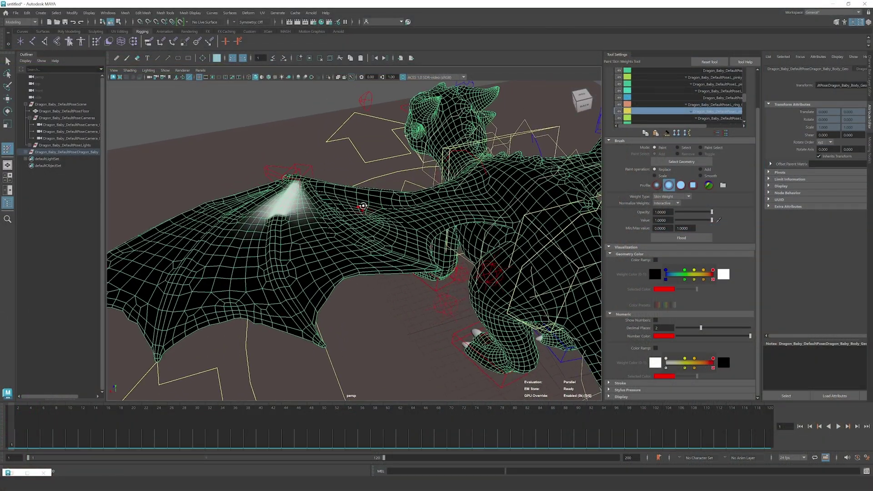
- Check two wing joints' weights and display them as a Color Ramp gradient, framing the wing
{"action": "left_click", "coordinate": [723, 91]}
{"action": "left_click", "coordinate": [723, 97]}
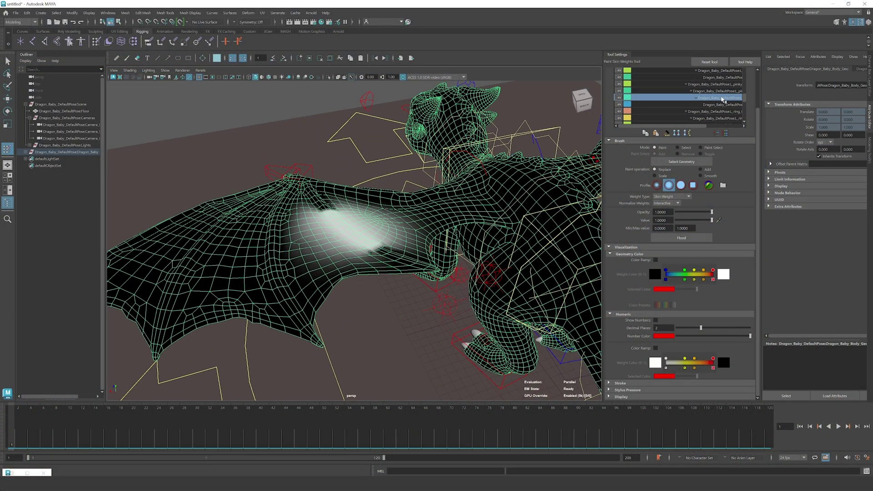
{"action": "left_click", "coordinate": [656, 260]}
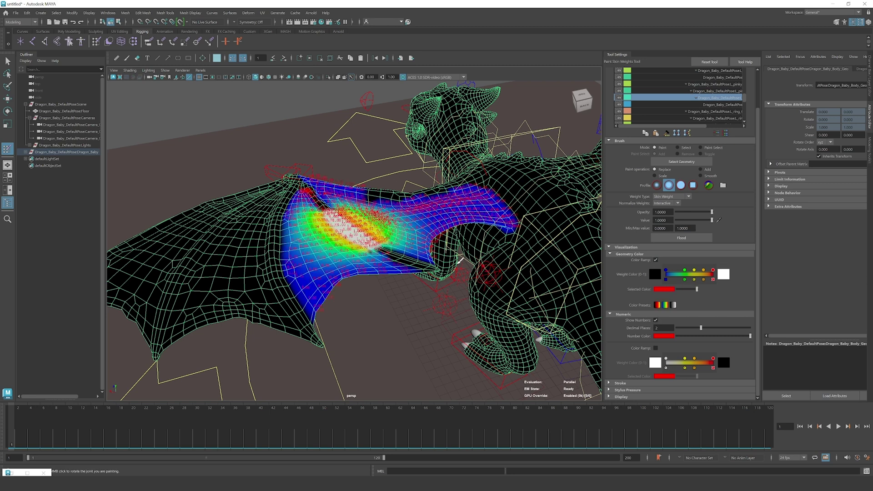
{"action": "key", "text": "f"}
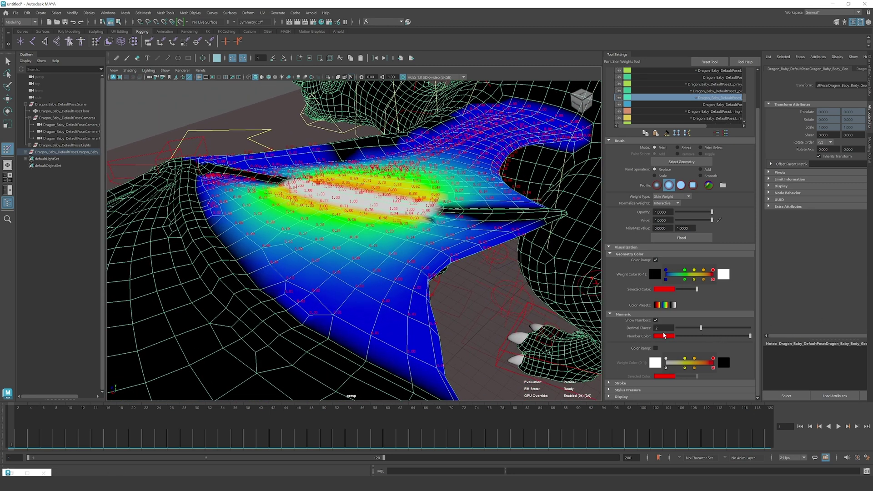
- Make the weight numbers cyan and step through further wing joints' weights
{"action": "left_click", "coordinate": [665, 335]}
{"action": "left_click", "coordinate": [664, 317]}
{"action": "left_click_drag", "start_coordinate": [364, 227], "coordinate": [446, 209], "text": "alt"}
{"action": "left_click", "coordinate": [736, 91]}
{"action": "key", "text": "Down"}
{"action": "key", "text": "Down"}
{"action": "key", "text": "Down"}
{"action": "key", "text": "Down"}
{"action": "key", "text": "Down"}
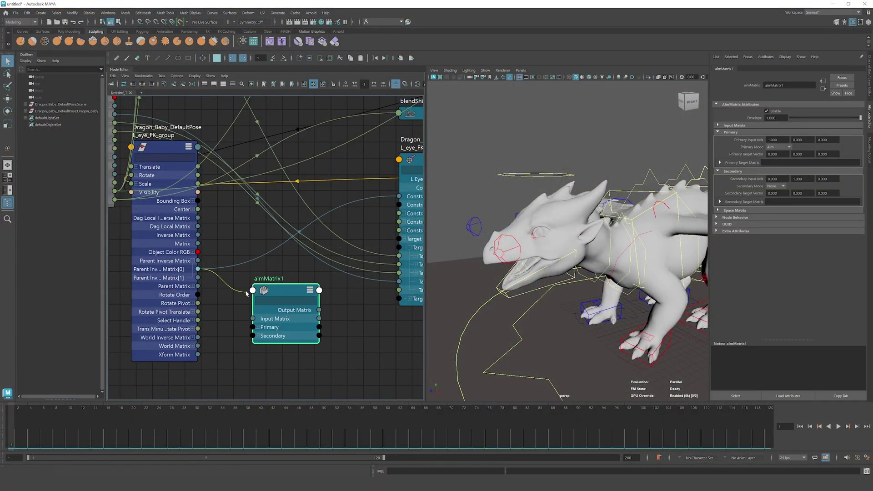
- Connect aimMatrix1's preSpaceMatrix input and wire an aimMatrix1 output into the l_eye_FK_group aim constraint
{"action": "left_click", "coordinate": [272, 316]}
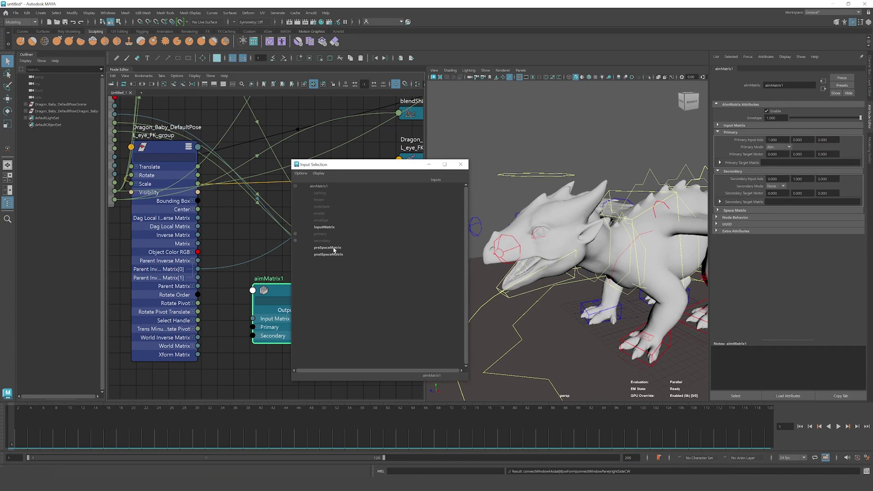
{"action": "left_click", "coordinate": [334, 249]}
{"action": "left_click", "coordinate": [281, 350]}
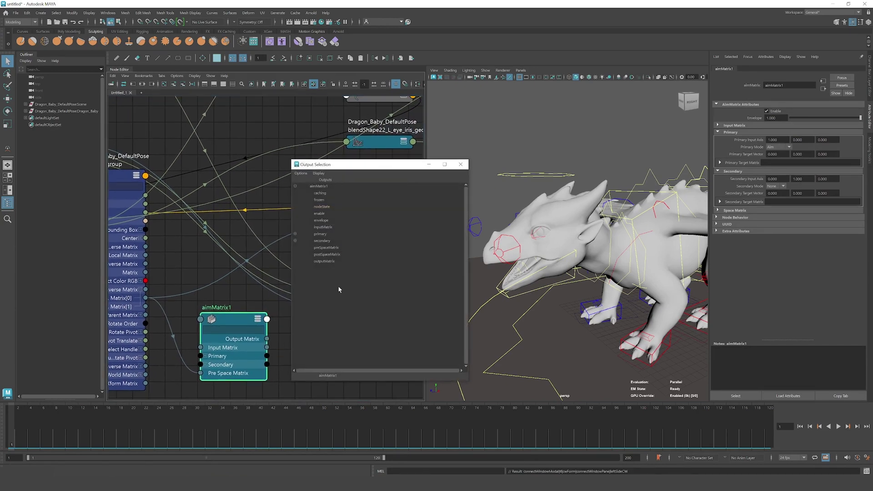
{"action": "left_click", "coordinate": [333, 250]}
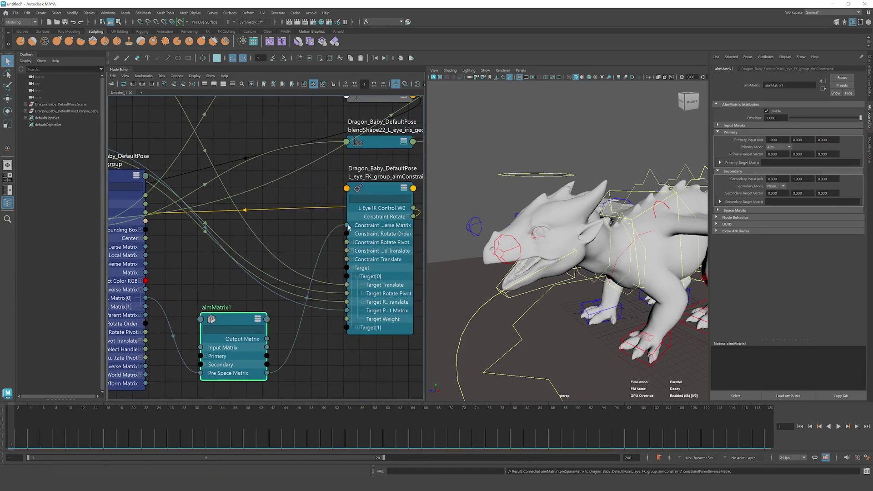
{"action": "middle_click_drag", "start_coordinate": [319, 242], "coordinate": [348, 223], "text": "alt"}
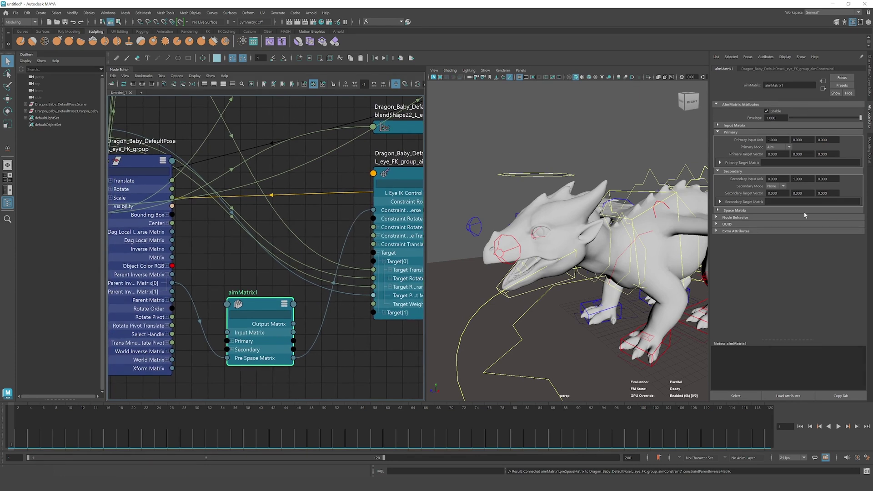